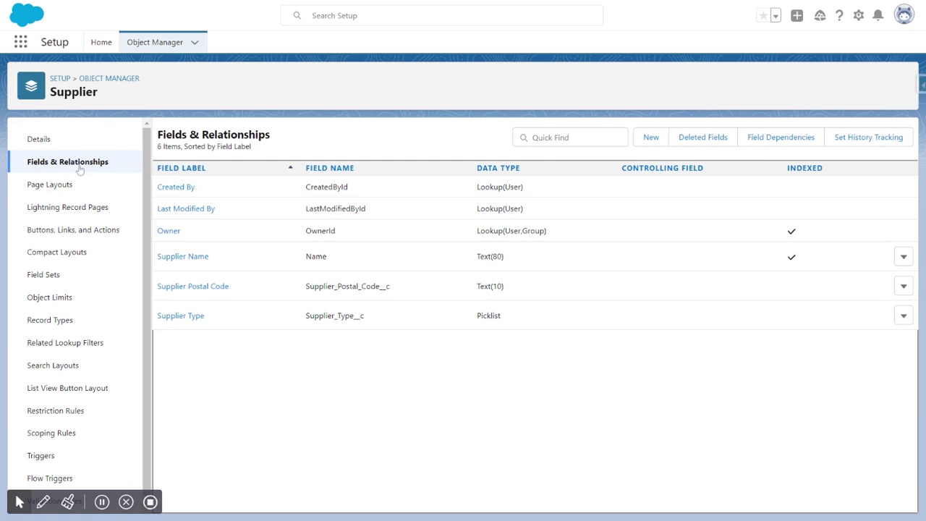
# Begin a new custom field on Supplier using the Email data type
pyautogui.click(650, 137)
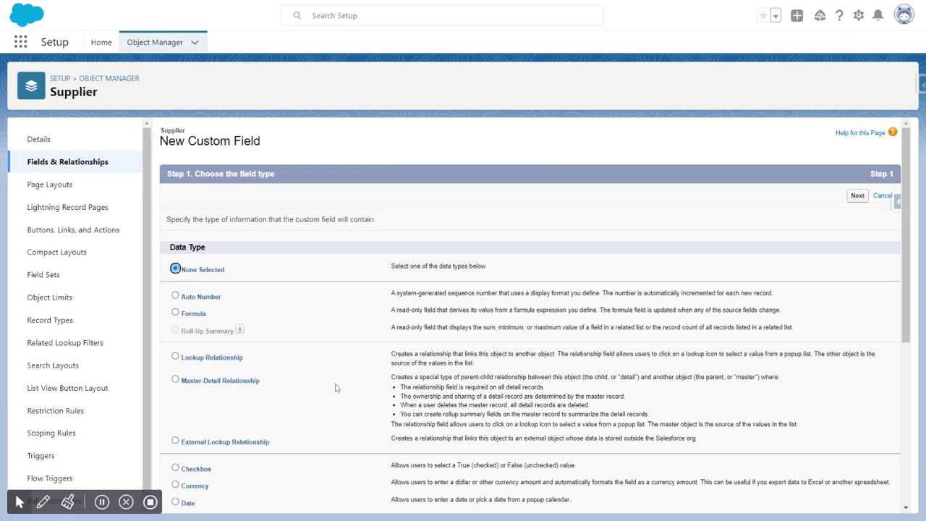
pyautogui.scroll(-2, 283, 262)
pyautogui.scroll(-2, 298, 262)
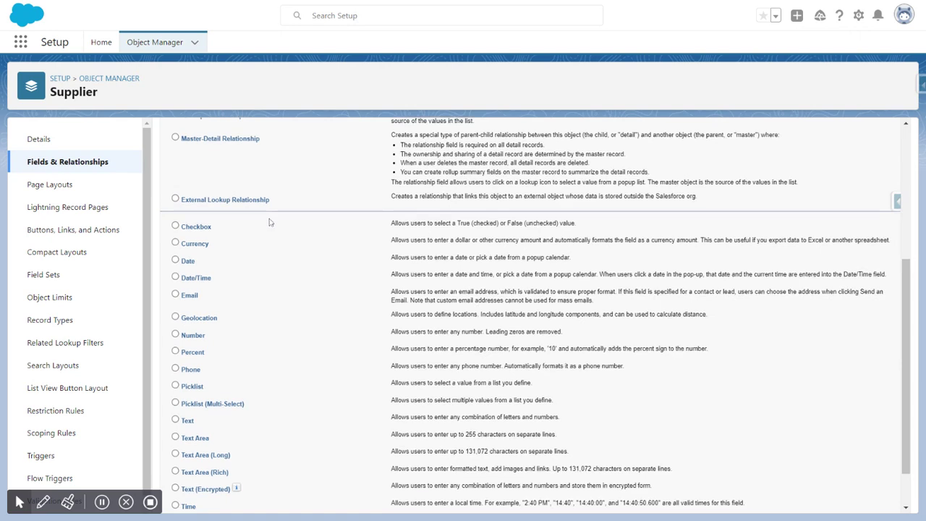
pyautogui.scroll(-1, 259, 220)
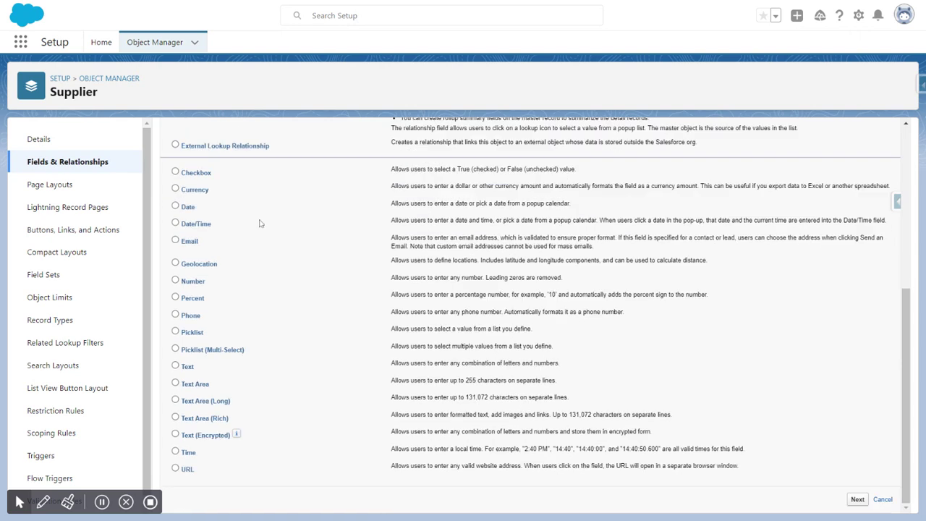
pyautogui.click(176, 240)
# Label the Email field 'Supplier Email Address' so its name becomes Supplier_Email_Address
pyautogui.click(857, 499)
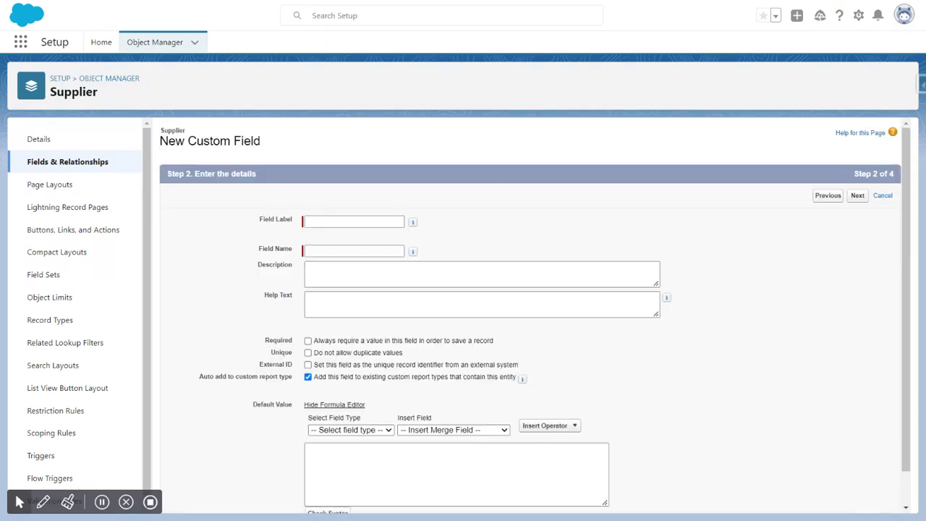
pyautogui.write('Su')
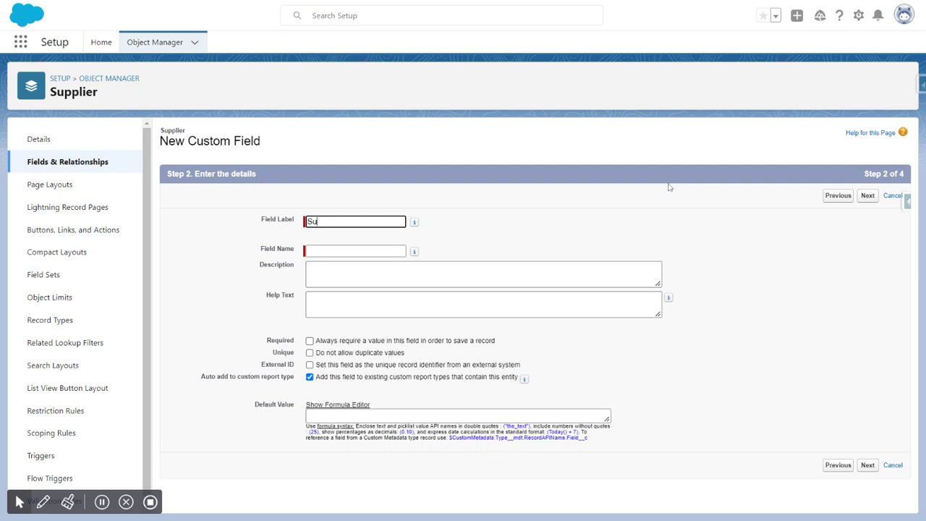
pyautogui.write('pplier Email Address')
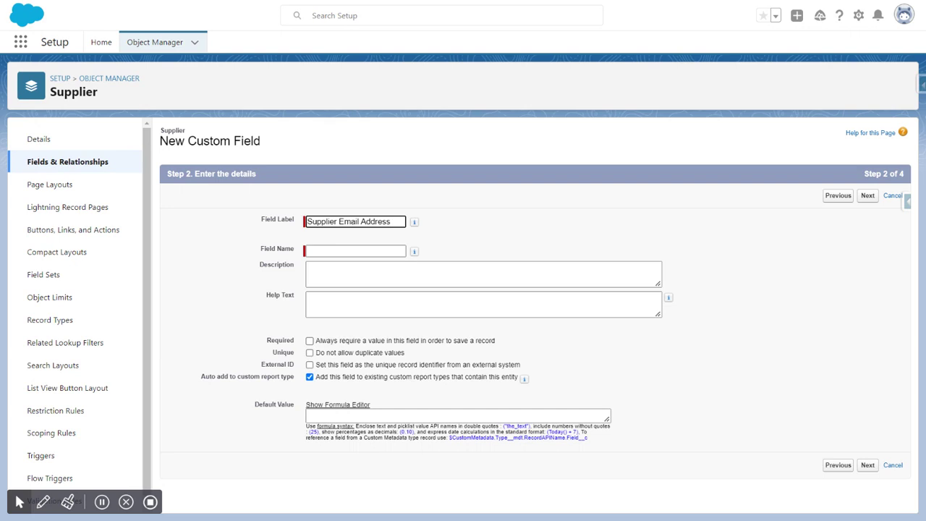
pyautogui.click(481, 252)
pyautogui.click(481, 274)
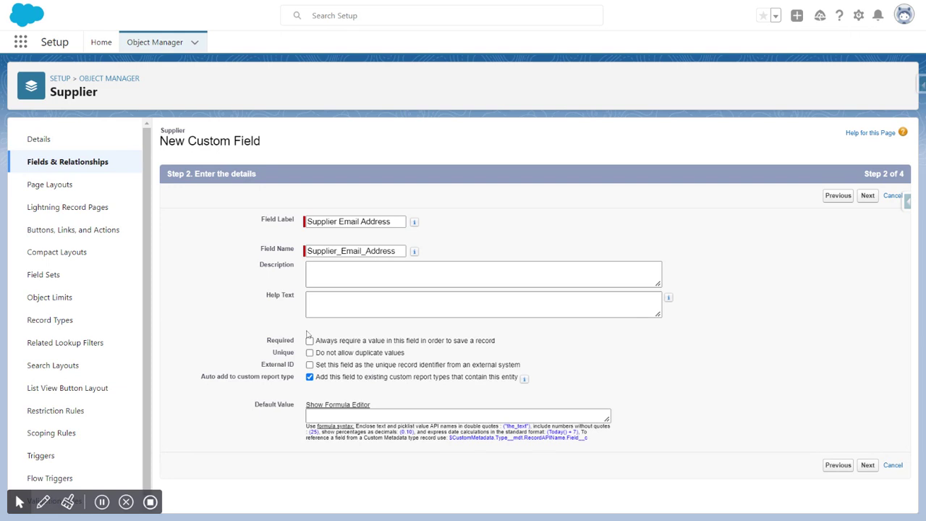
# Keep the field in custom report types and make it visible to all profiles
pyautogui.click(310, 377)
pyautogui.click(310, 377)
pyautogui.click(867, 197)
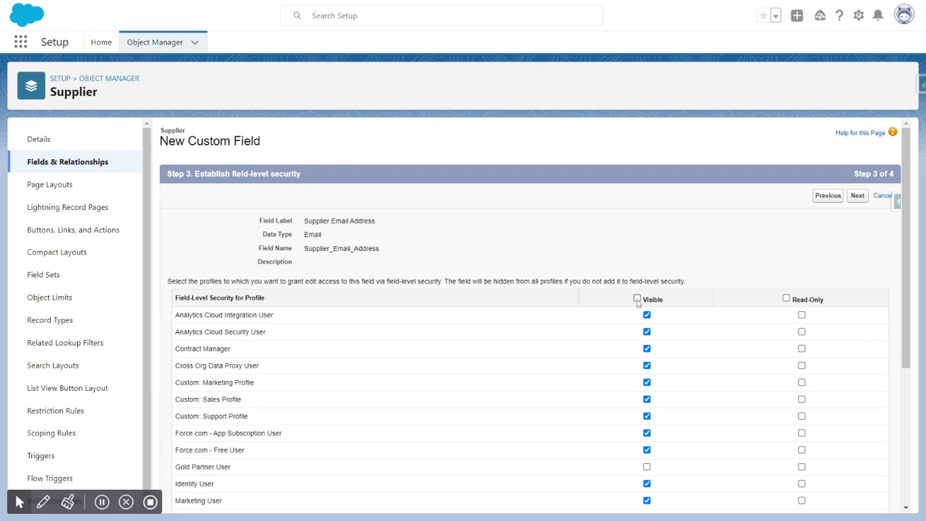
pyautogui.click(636, 299)
pyautogui.click(858, 195)
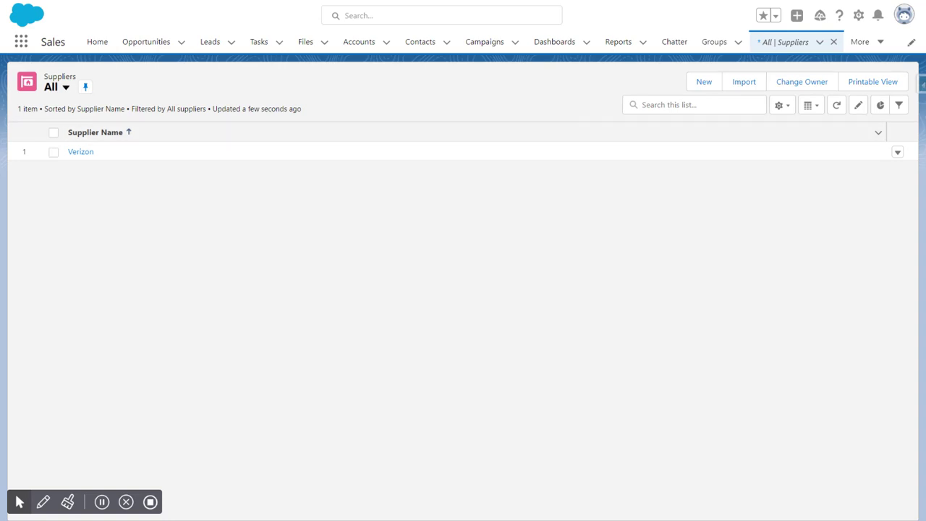
# Enter a new supplier 'Master Supplier' with postal code 75001, type Wholeseller, and an email address
pyautogui.click(704, 84)
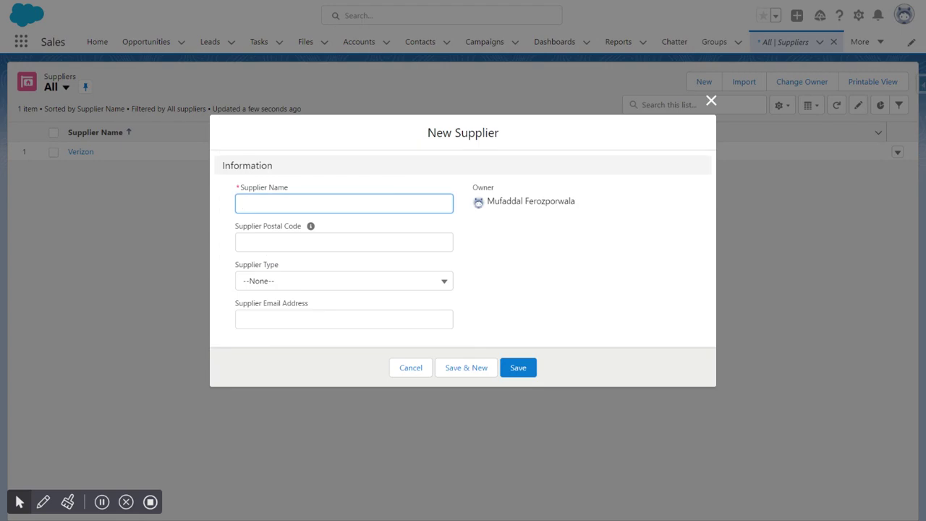
pyautogui.write('Master Supplier')
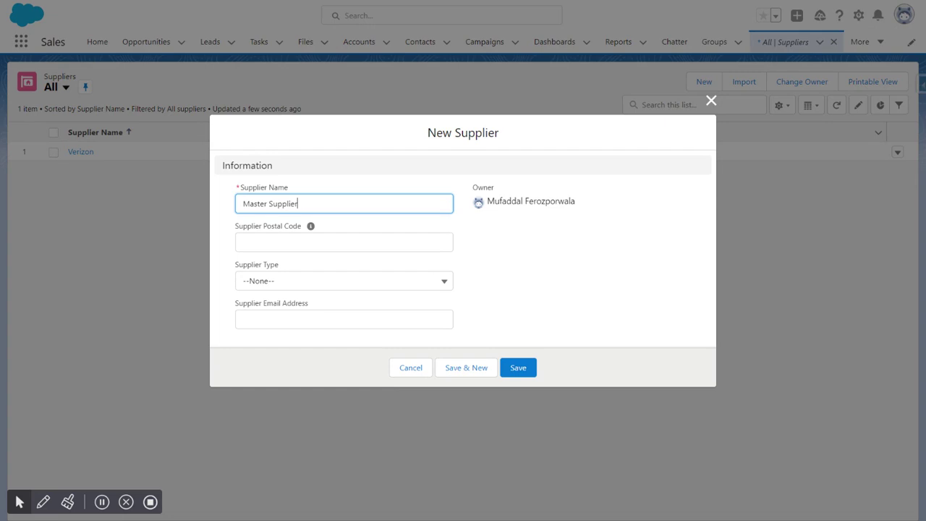
pyautogui.press('Tab')
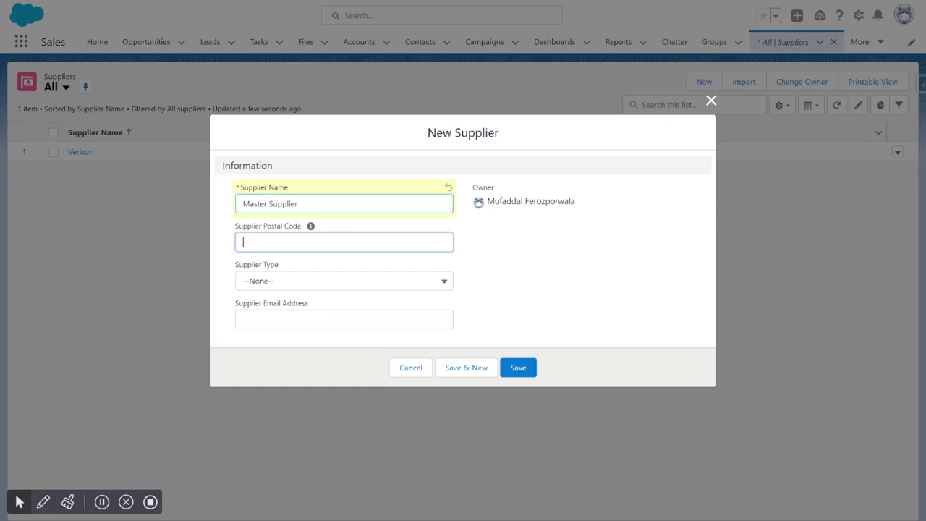
pyautogui.write('7500')
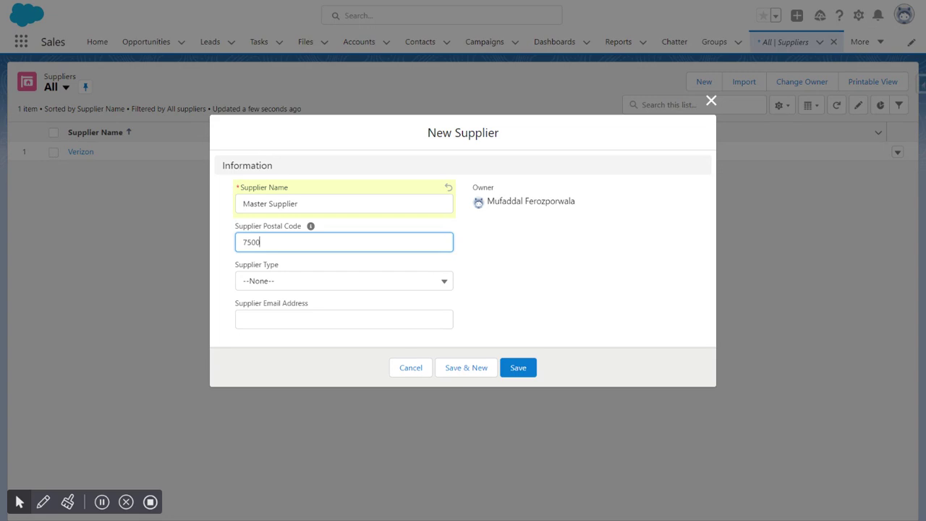
pyautogui.write('1')
pyautogui.click(283, 283)
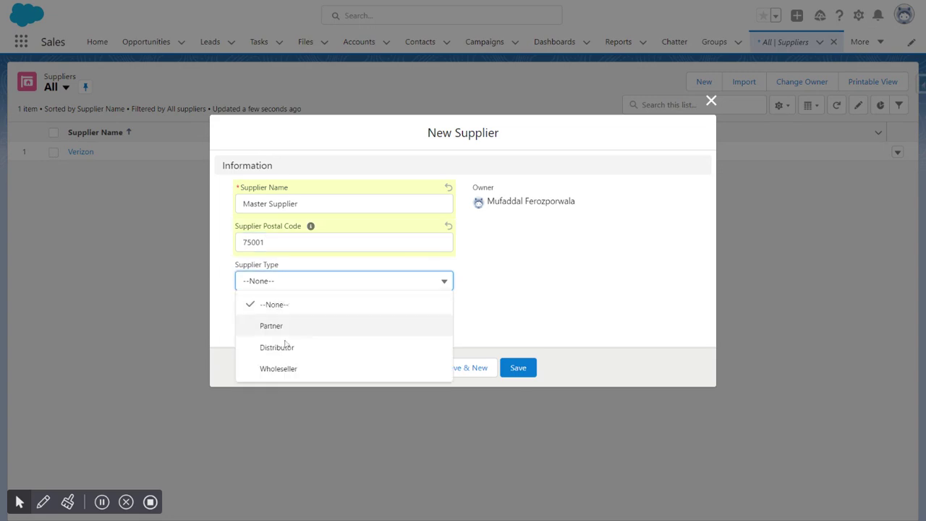
pyautogui.click(286, 369)
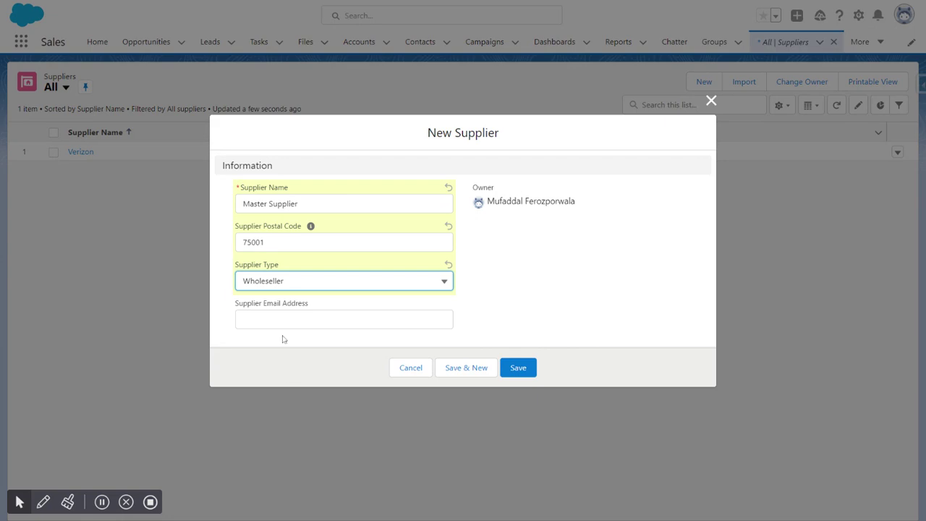
pyautogui.press('Tab')
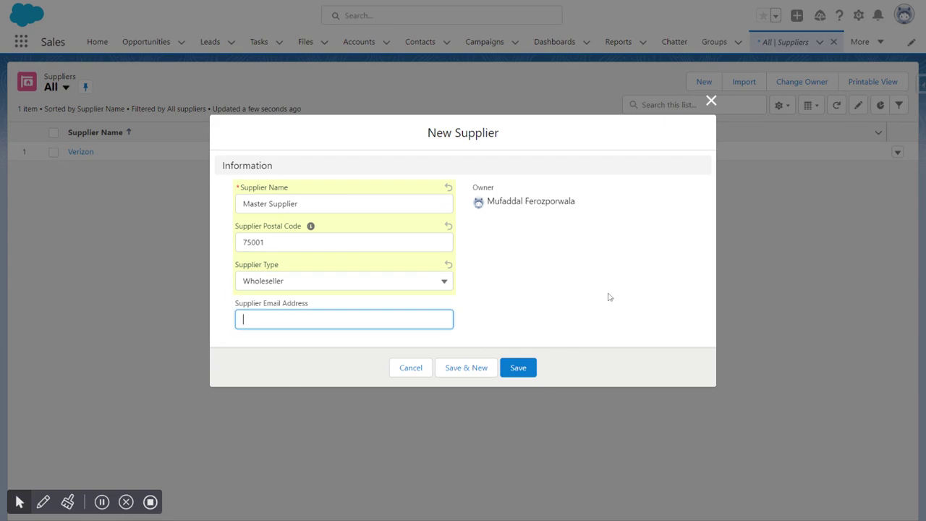
# Fix the invalid email by appending .com and save the Master Supplier record
pyautogui.click(512, 368)
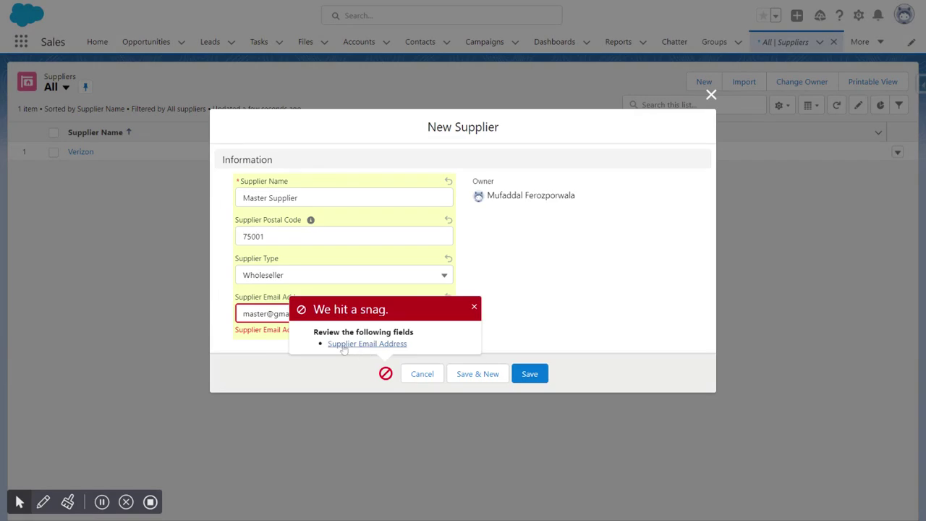
pyautogui.click(475, 309)
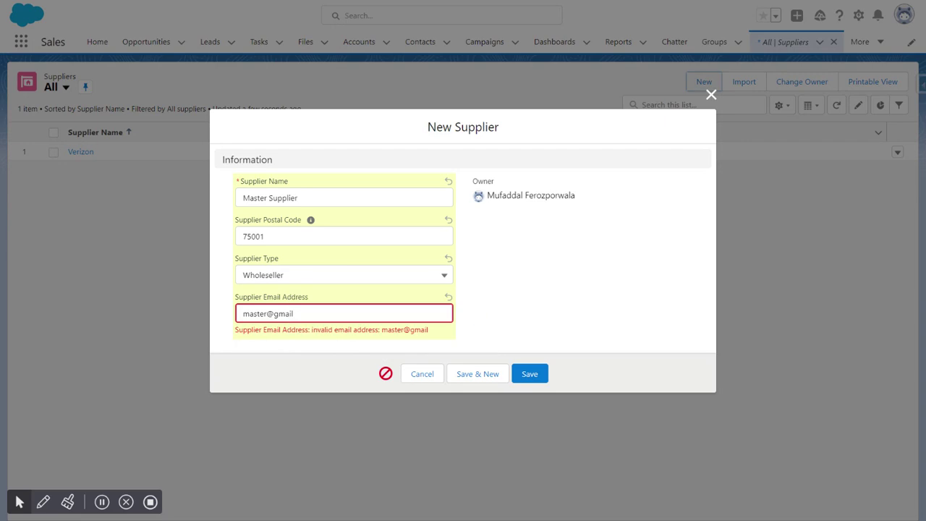
pyautogui.click(294, 313)
pyautogui.write('.com')
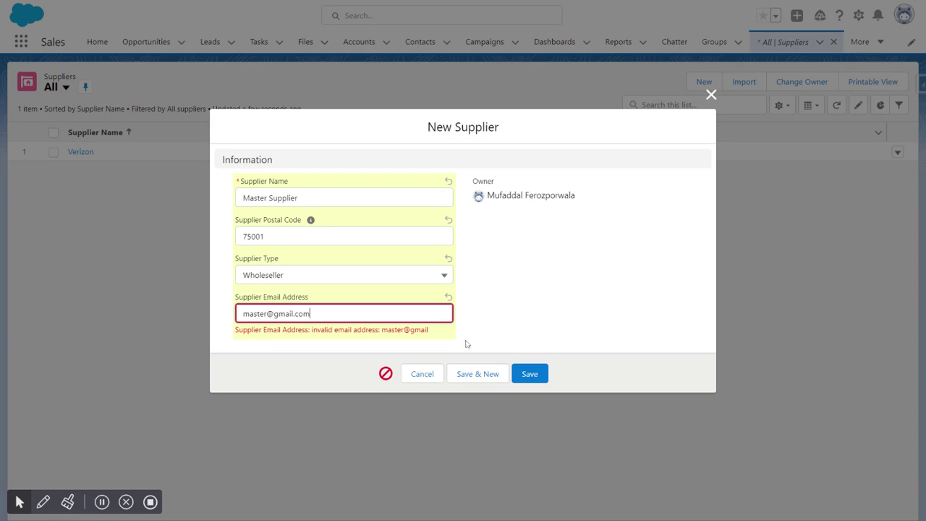
pyautogui.click(518, 374)
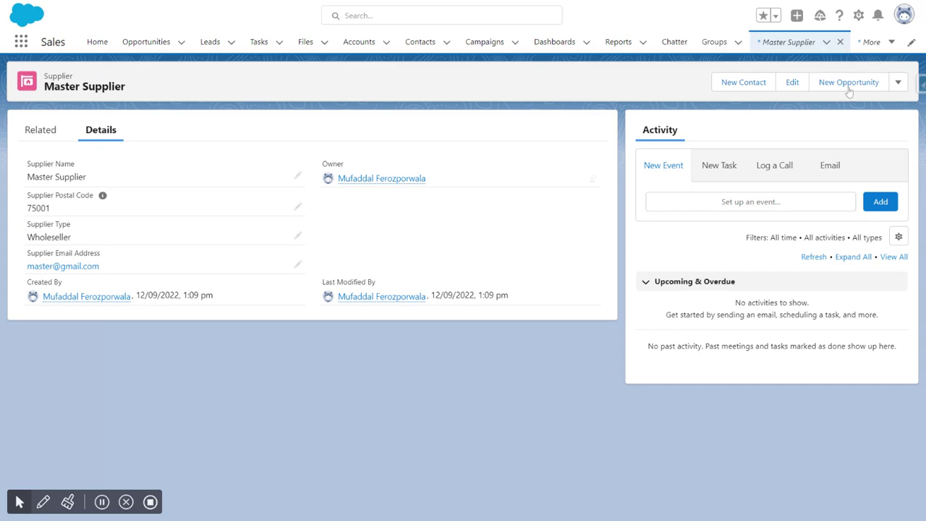
# Go to All Suppliers from the More menu and open the Verizon record
pyautogui.click(825, 42)
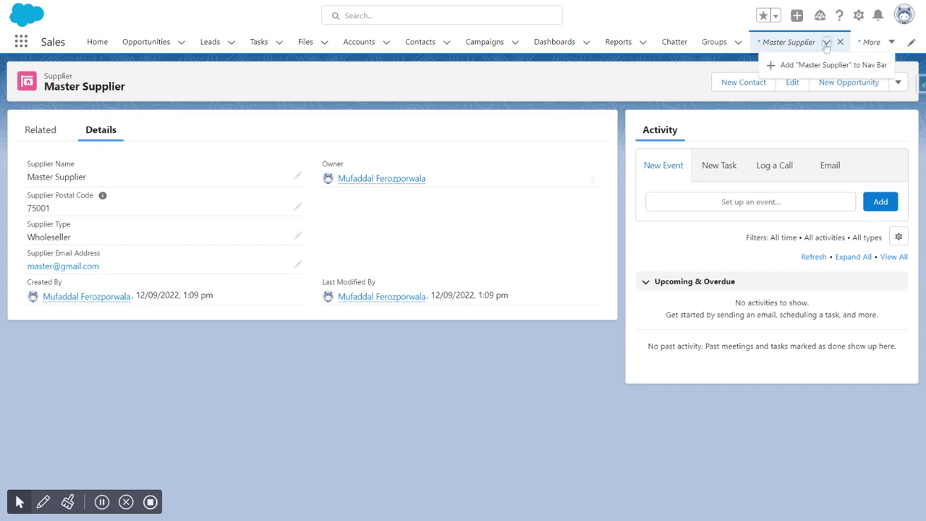
pyautogui.click(871, 42)
pyautogui.click(875, 65)
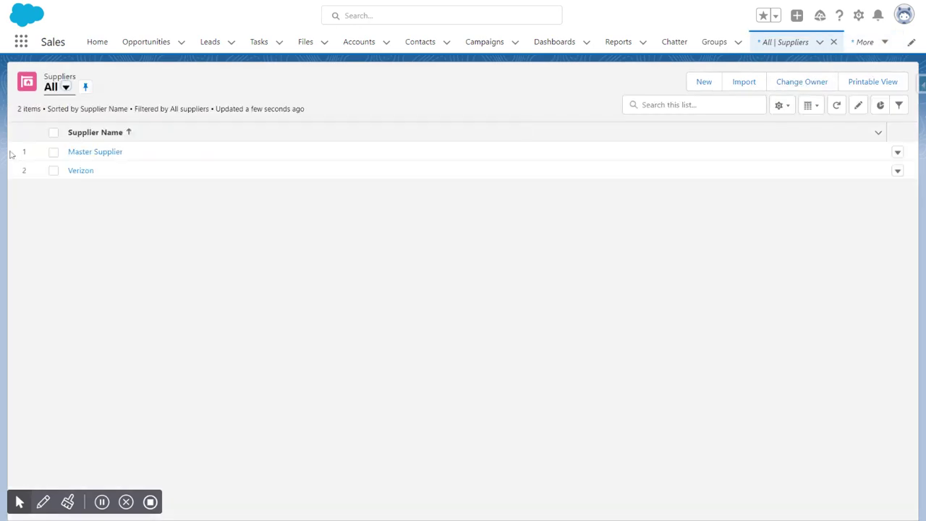
pyautogui.click(82, 177)
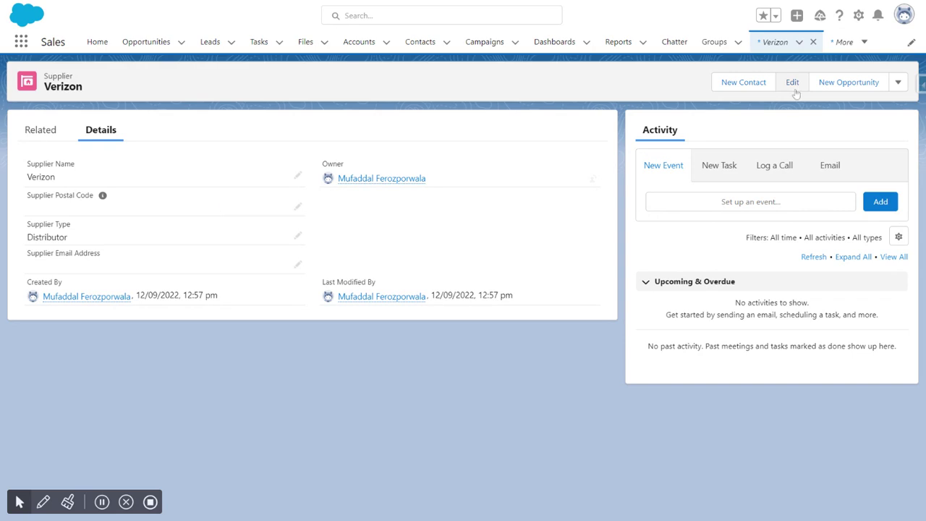
# Enter Verizon's supplier email address in its record and save
pyautogui.click(297, 267)
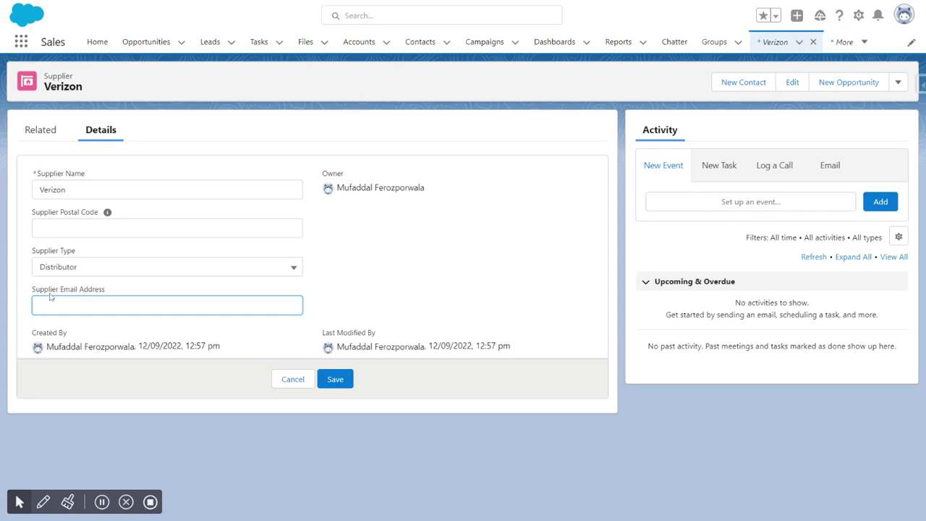
pyautogui.click(334, 379)
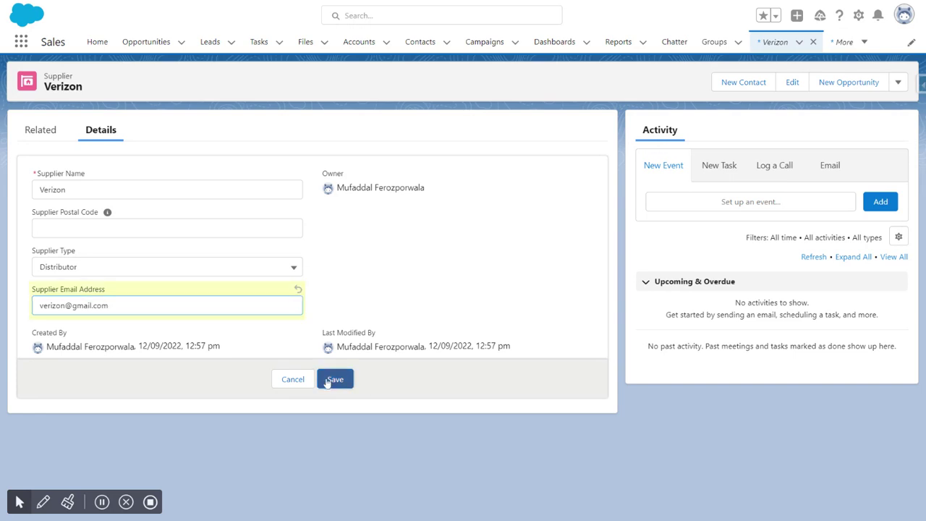